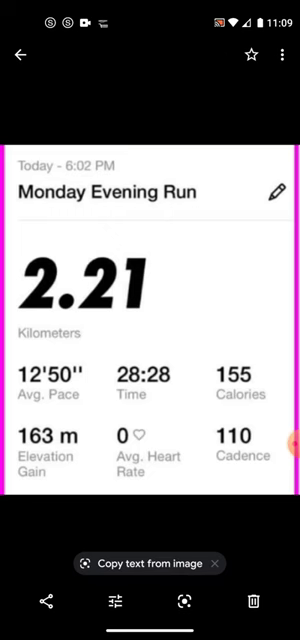
Switch from Google Photos to Nike Run Club via Recents and open its Settings page
{"action": "left_click_drag", "start_coordinate": [150, 630], "coordinate": [150, 420]}
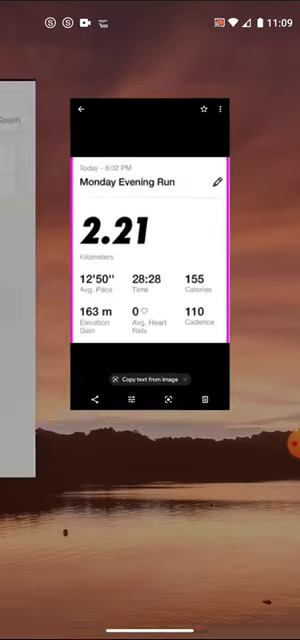
{"action": "left_click_drag", "start_coordinate": [100, 300], "coordinate": [200, 300]}
{"action": "left_click", "coordinate": [55, 300]}
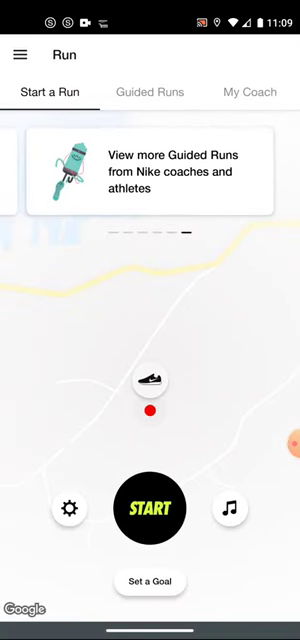
{"action": "left_click", "coordinate": [20, 54]}
{"action": "left_click", "coordinate": [82, 433]}
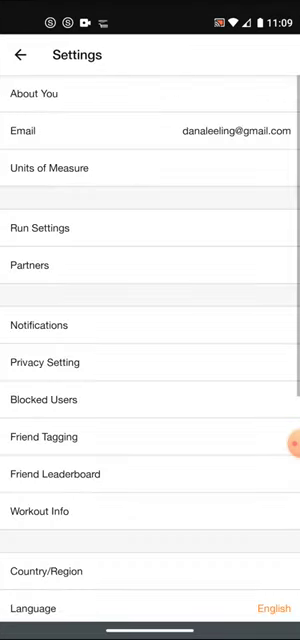
Select Imperial under Units of Measure so distances show in miles
{"action": "left_click", "coordinate": [49, 168]}
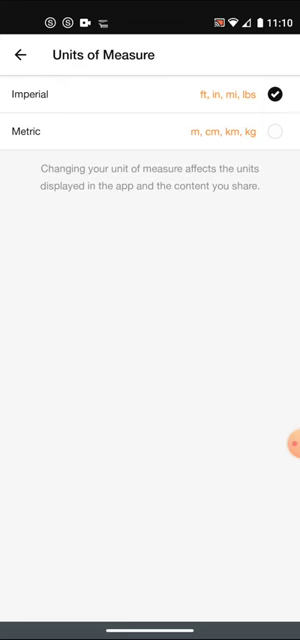
{"action": "left_click", "coordinate": [60, 94]}
Back out of Units of Measure and Settings to the Run home screen
{"action": "left_click", "coordinate": [20, 55]}
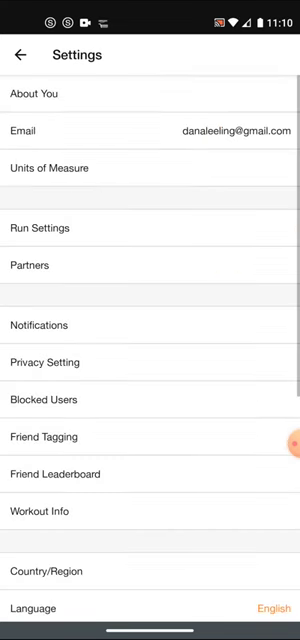
{"action": "left_click", "coordinate": [20, 55]}
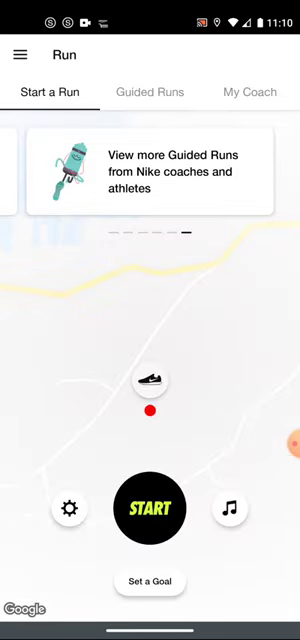